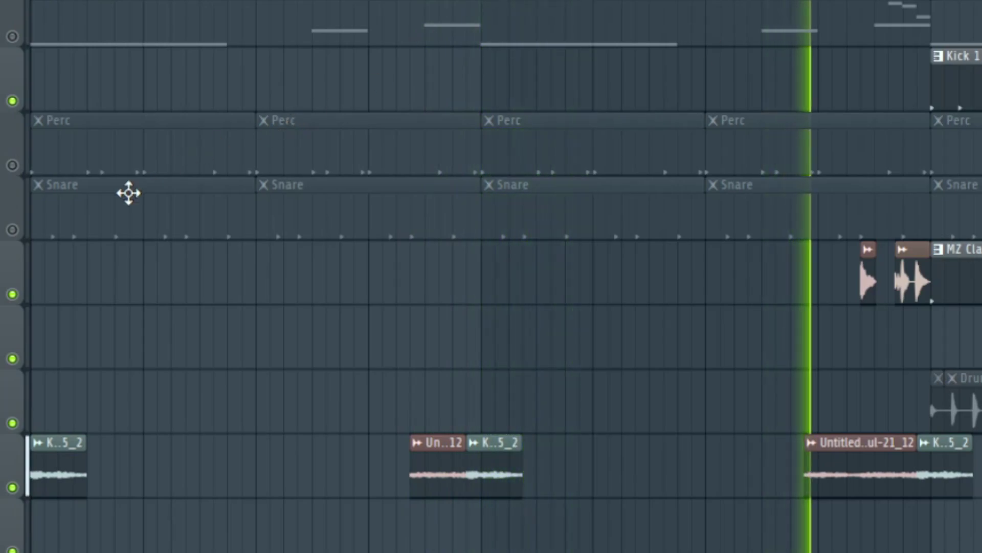
Open the first SynthBass pattern on Track 6 in the piano roll and play it back.
click(13, 294)
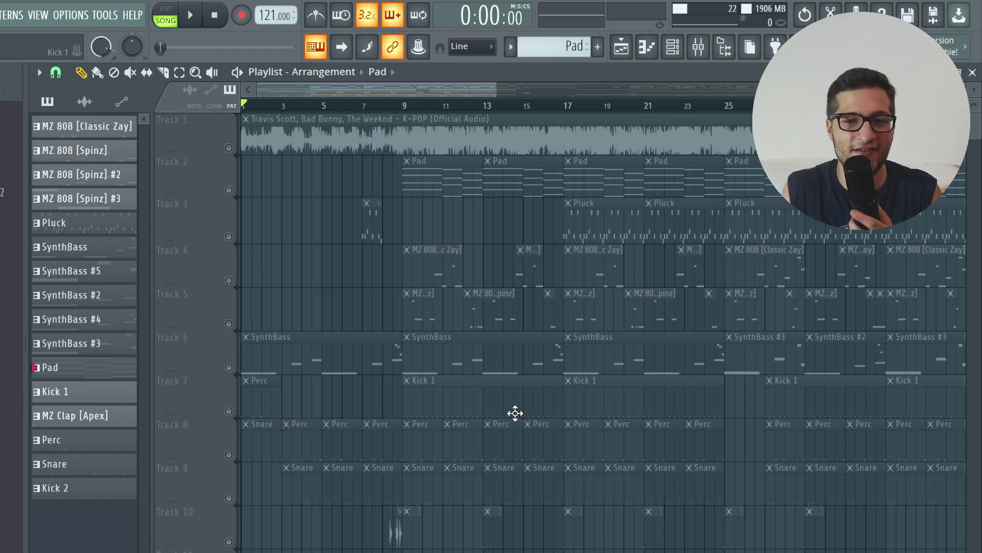
double_click(278, 366)
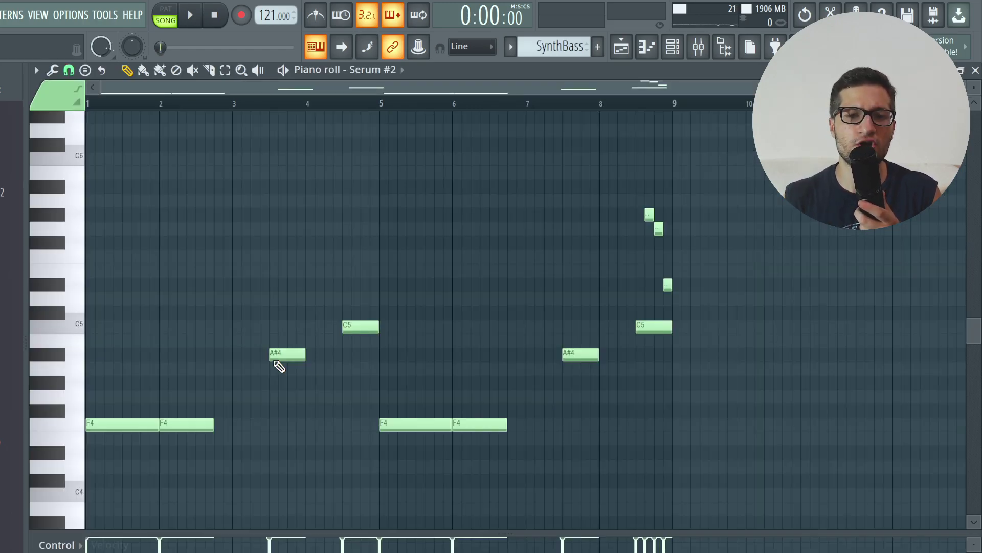
scroll(307, 389, up, 2)
key(space)
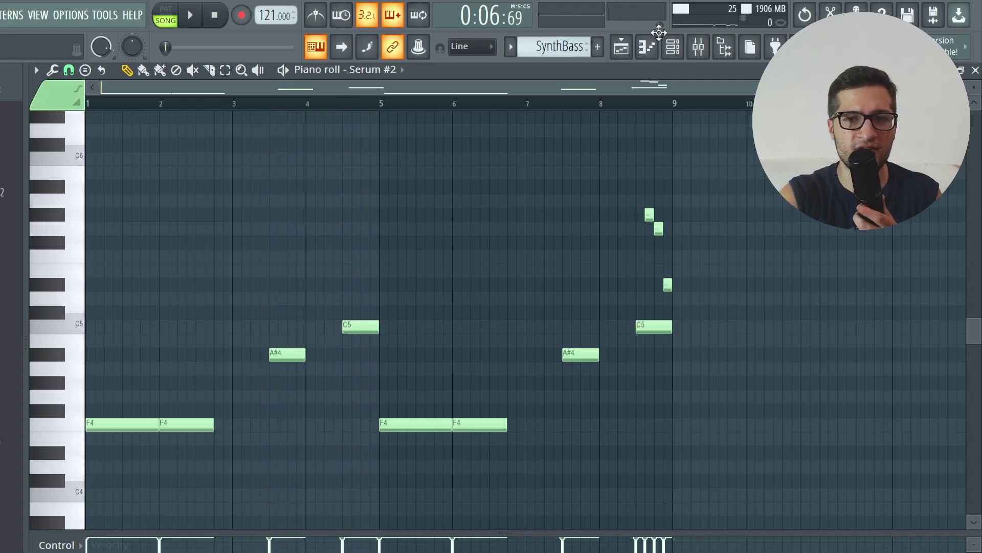
Open the SynthBass channel's Serum #2 synth and toggle its Sub and Osc B oscillators.
click(673, 47)
click(187, 276)
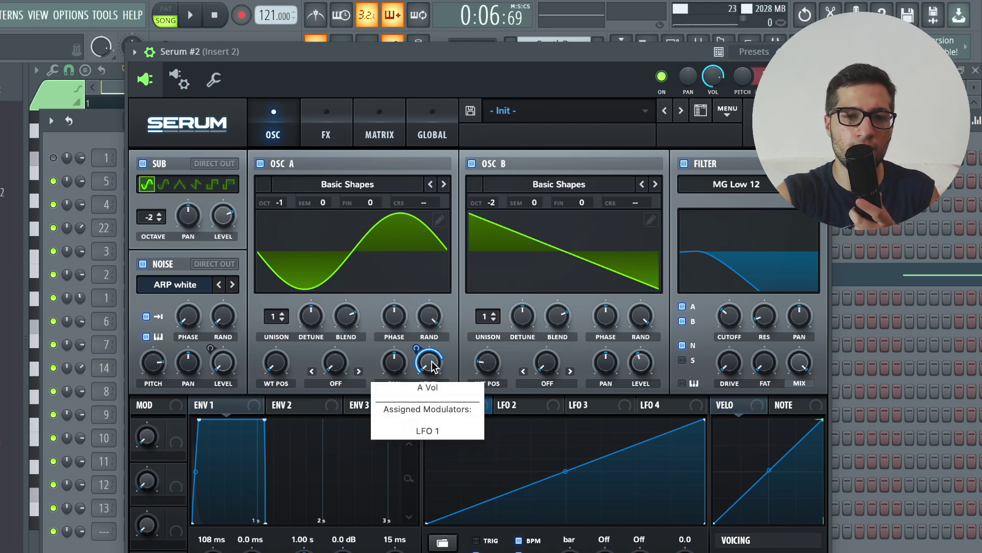
click(142, 163)
click(472, 163)
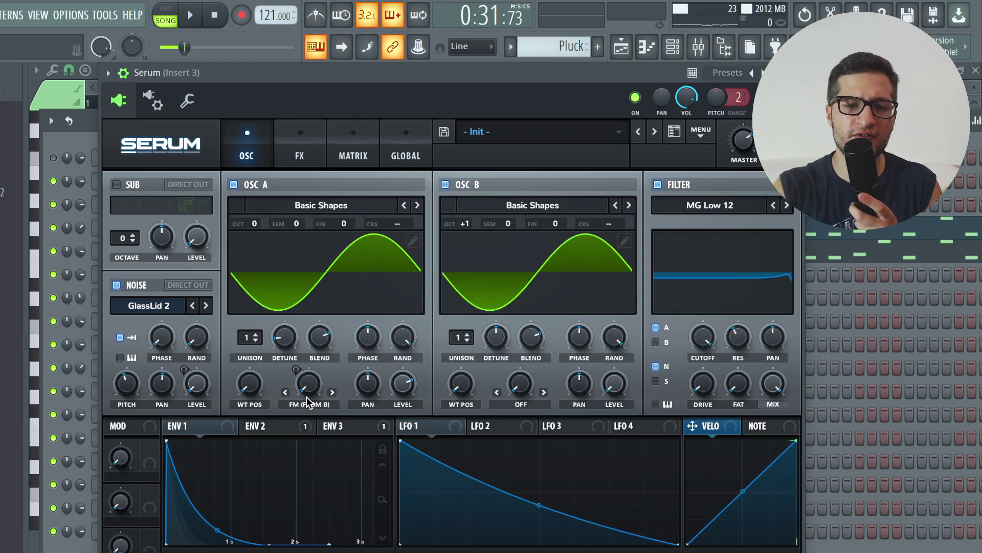
Look through oscillator A's warp modes in the Pluck's Serum, keep FM (from B), and set oscillator B's level to 0%.
click(306, 397)
click(300, 407)
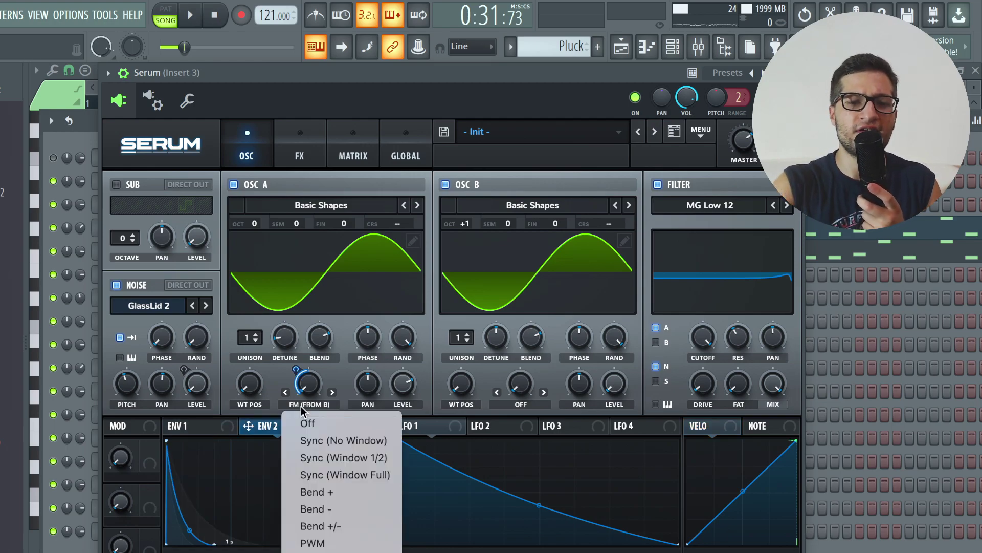
scroll(333, 457, down, 3)
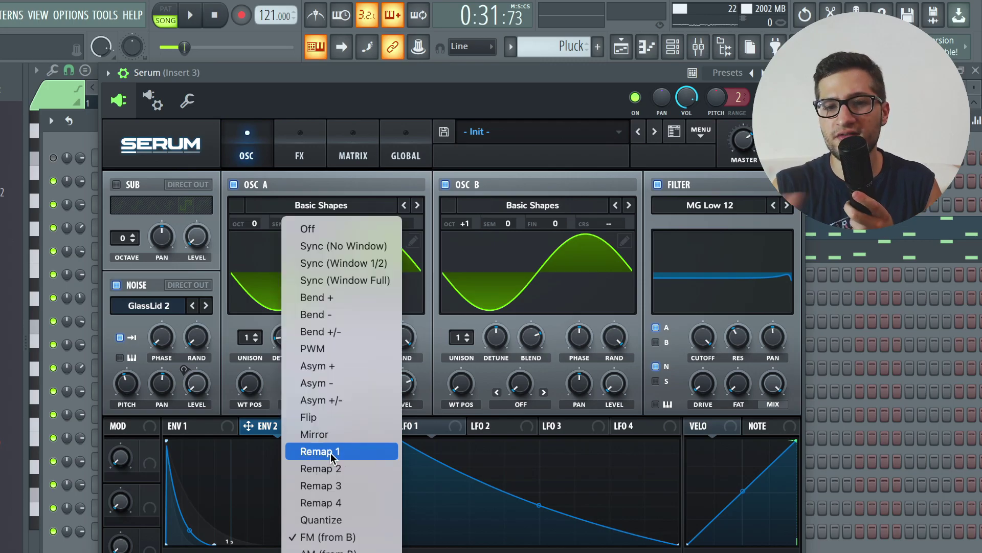
key(Escape)
drag(618, 385, 633, 349)
drag(791, 370, 760, 543)
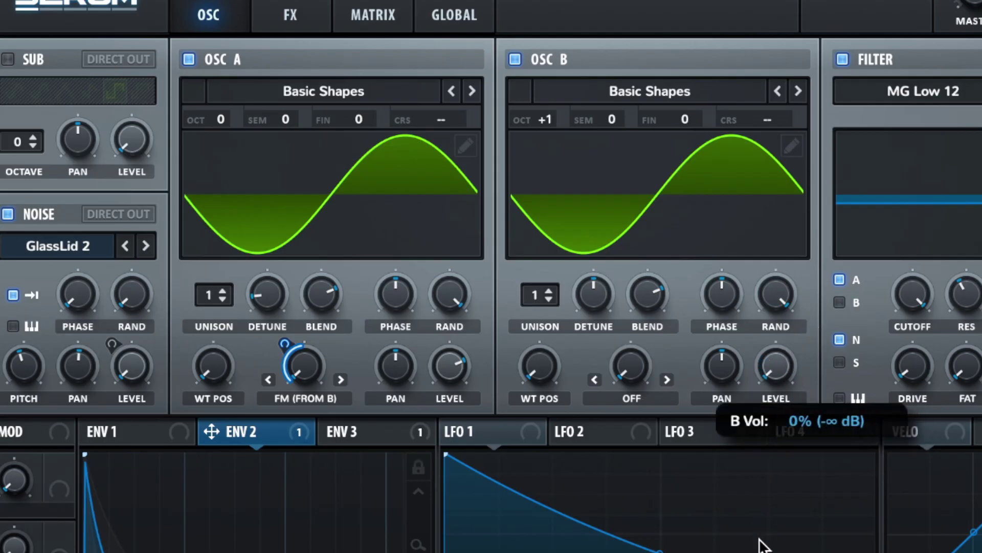
Check the modulator assigned to oscillator A's warp, and return from the effects rack to the oscillator page to inspect the noise oscillator.
right_click(298, 390)
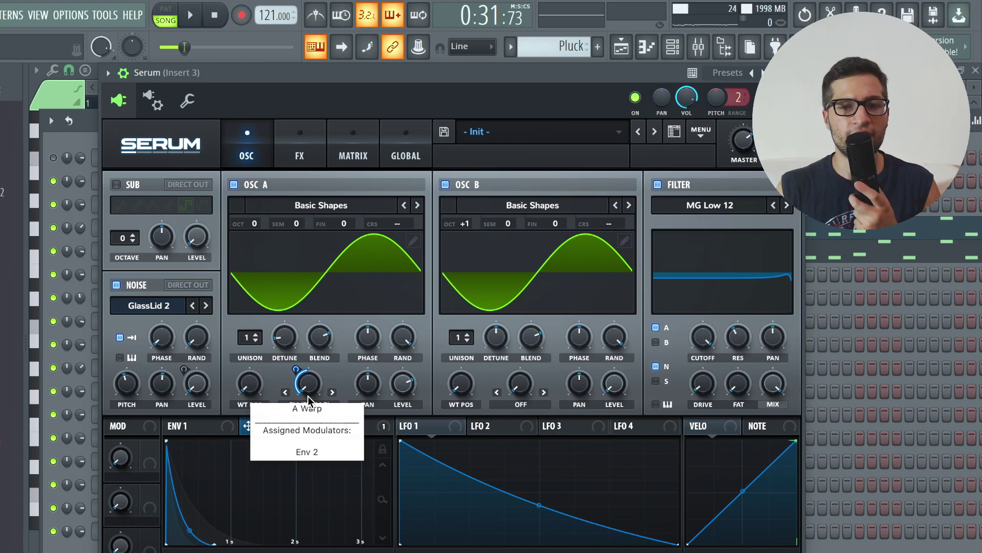
click(307, 451)
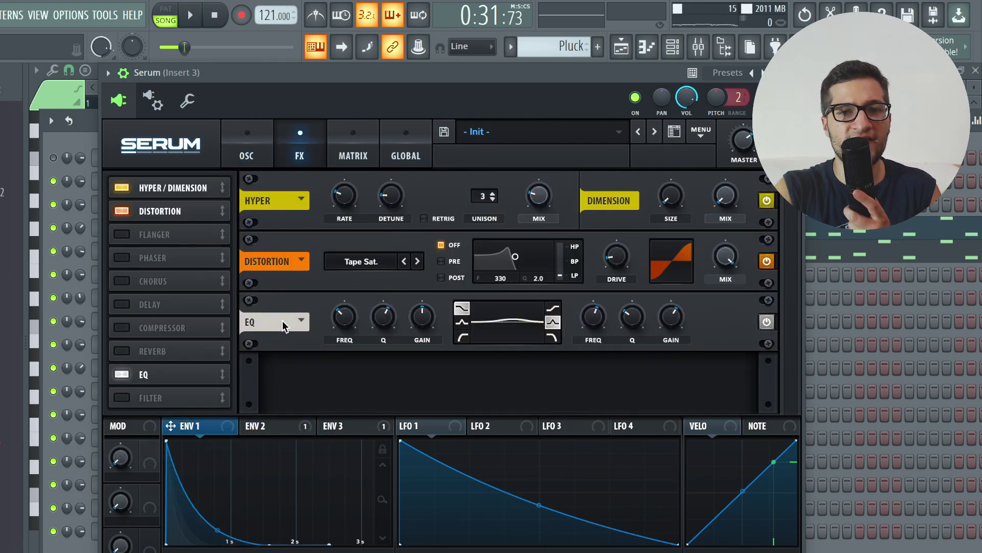
click(246, 155)
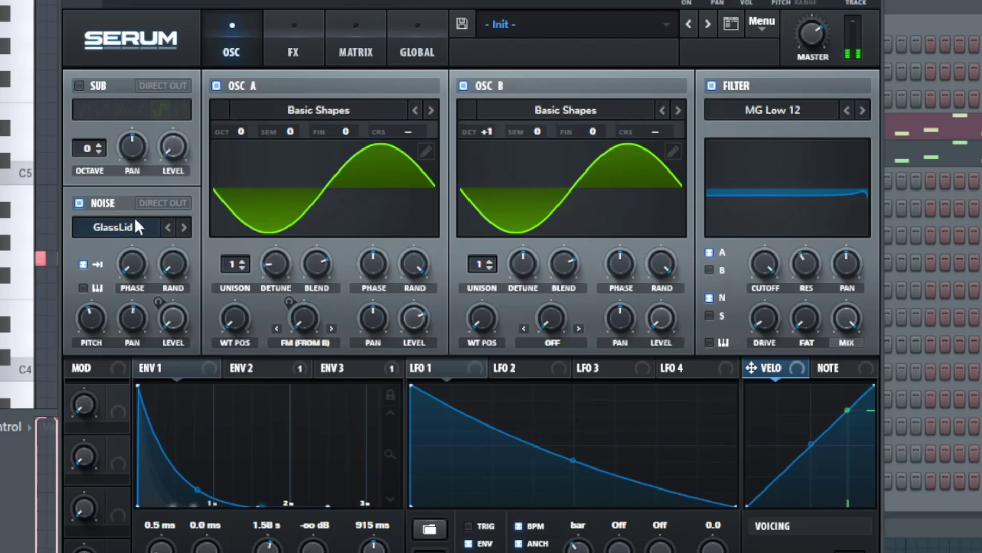
click(136, 288)
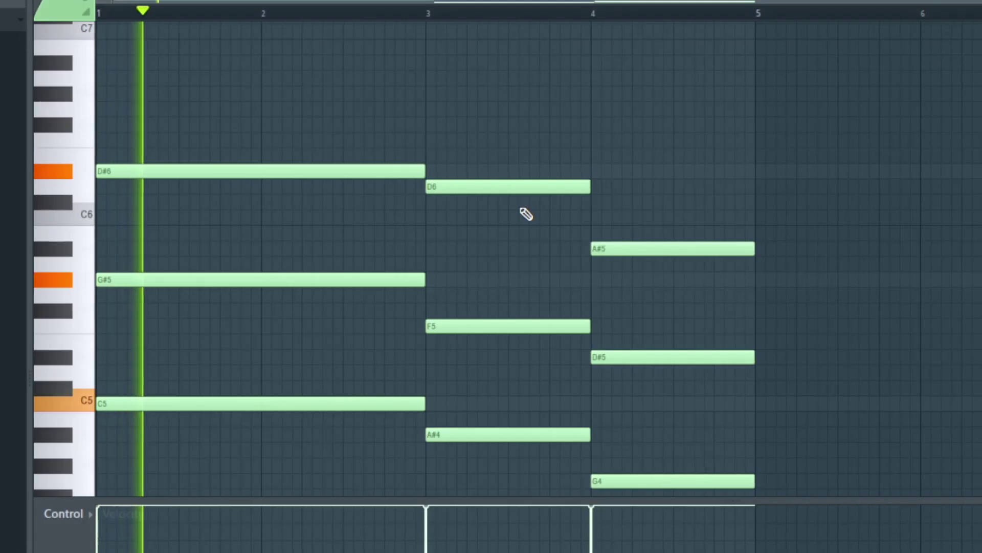
Look over the Pad pattern's chords in the piano roll and highlight the notes of the first chord from F4 to D#6.
scroll(522, 213, down, 3)
scroll(519, 213, up, 1)
scroll(520, 213, up, 2)
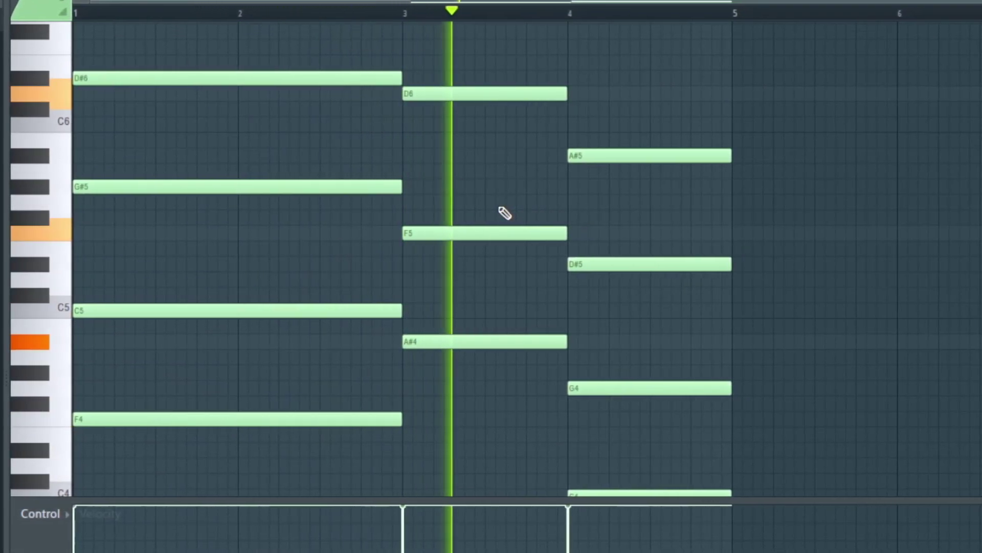
scroll(507, 213, down, 2)
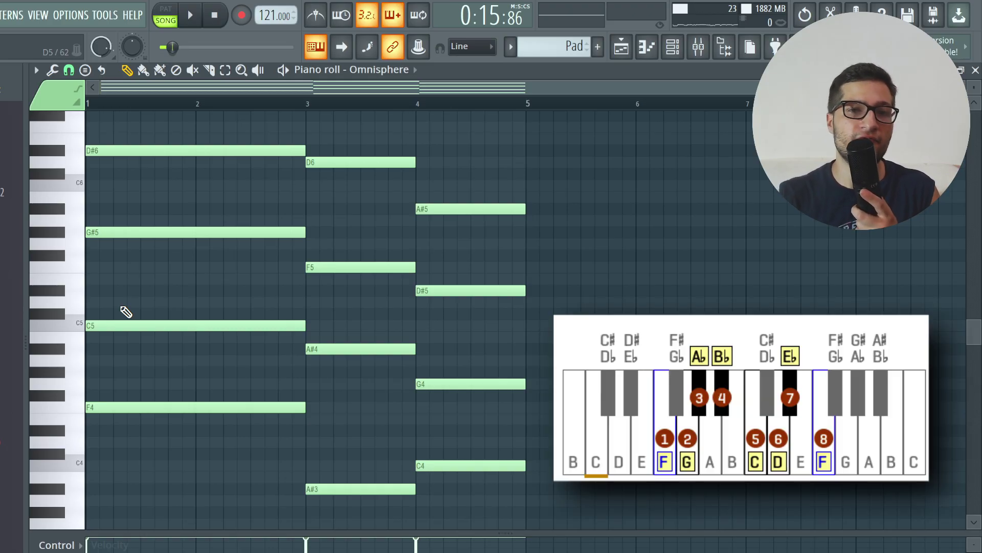
click(225, 70)
drag(198, 132, 143, 404)
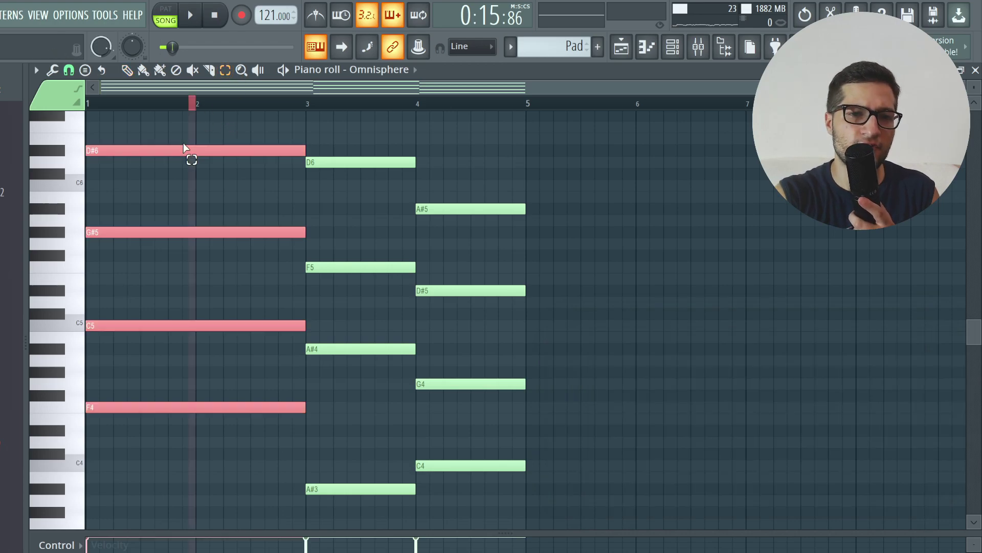
scroll(109, 401, up, 4)
click(128, 307)
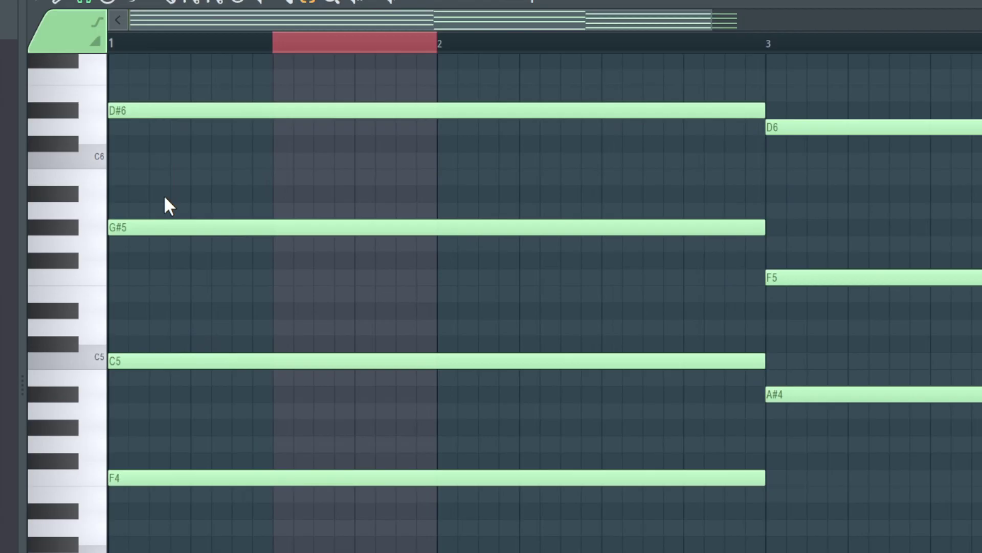
Transpose the first chord's D#6 note down one octave and undo the change.
click(166, 110)
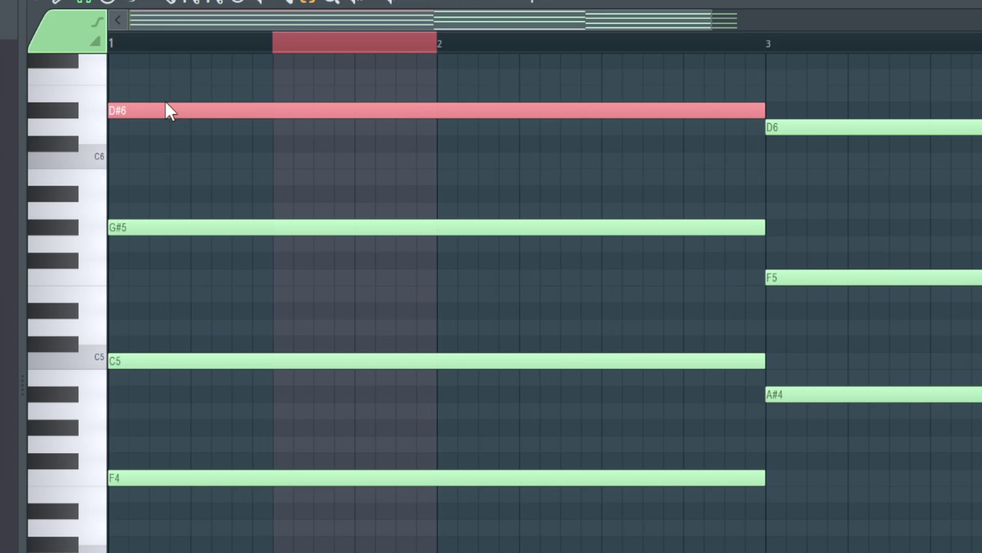
key(ctrl+Down)
key(ctrl+z)
Highlight the notes of the second Pad chord in bar 3.
scroll(165, 100, down, 3)
click(434, 43)
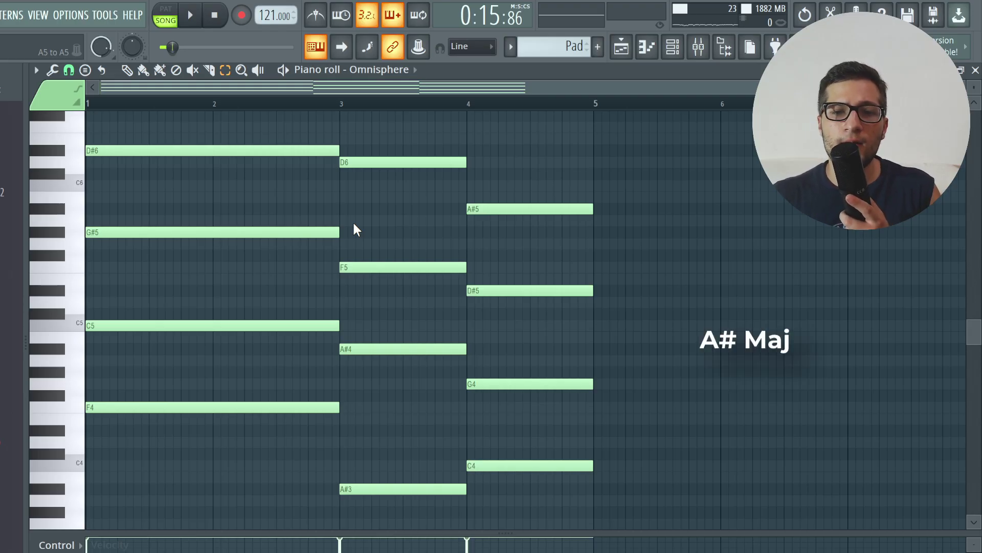
drag(385, 153, 388, 400)
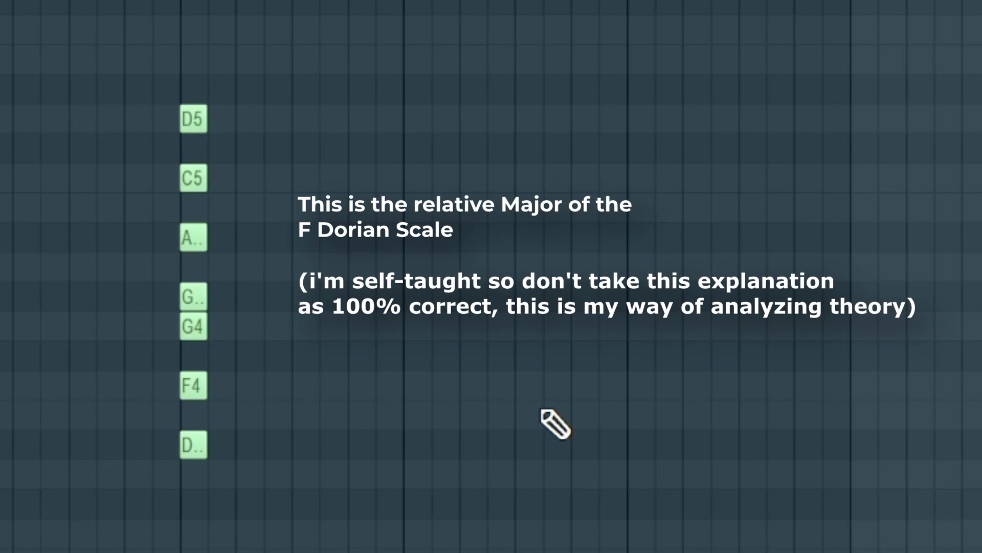
Continue the F Dorian scale as a second column of short notes above F5: G5, G#5, A#5, C6, D6 and D#6.
click(198, 244)
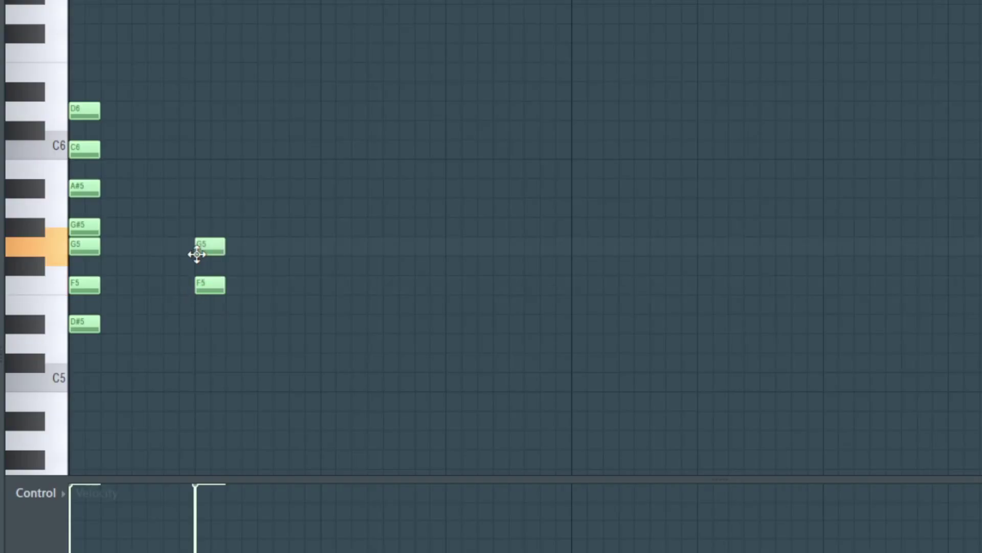
click(197, 225)
click(197, 187)
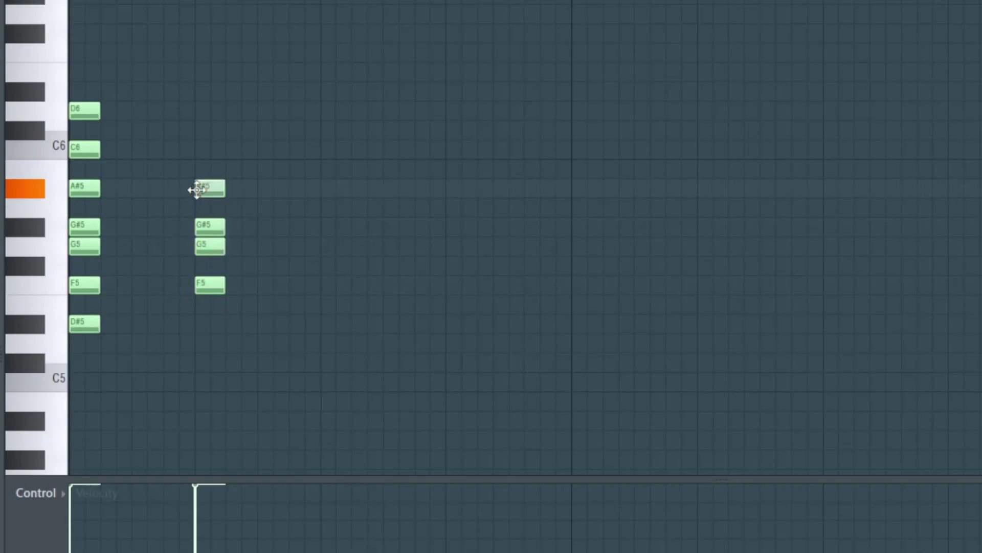
click(202, 148)
click(201, 109)
click(197, 91)
Draw an F minor triad with short notes F5, G#5 and C6 beside the F Dorian scale column.
scroll(195, 97, up, 3)
click(320, 343)
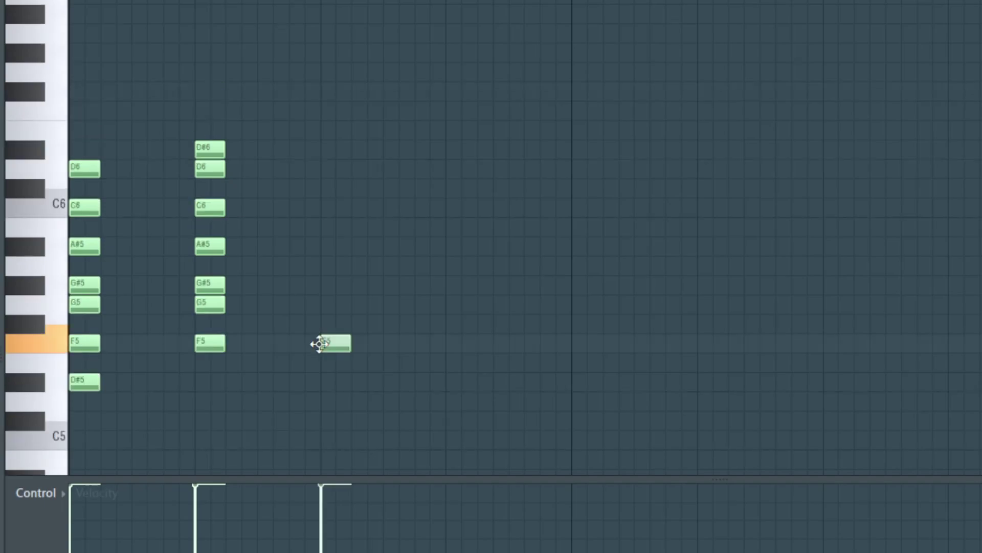
click(318, 283)
click(318, 206)
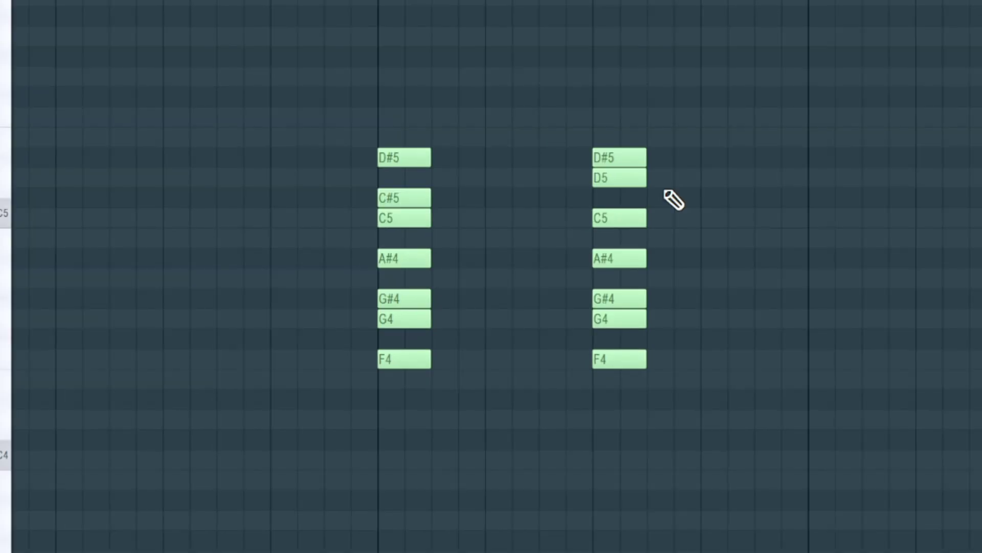
Draw an A# minor triad (A#5, C#6, F6) and an A# major triad (A#5, D6, F6) beside the two scale columns.
click(609, 165)
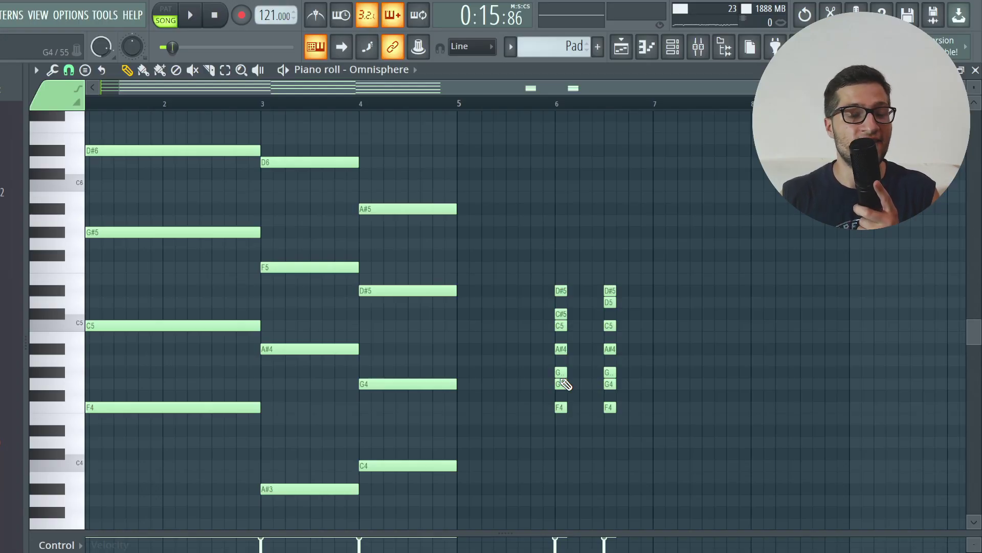
scroll(520, 325, up, 2)
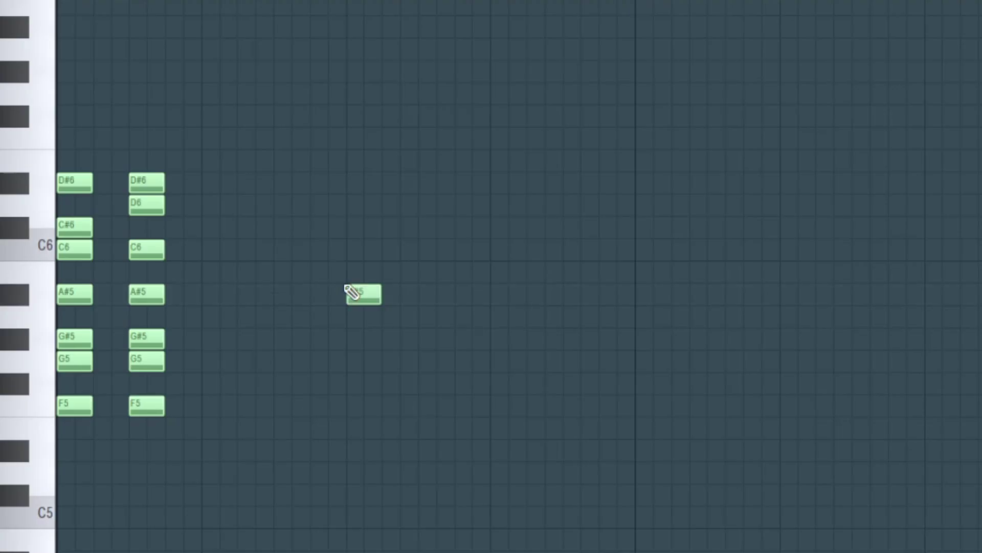
click(349, 225)
click(349, 138)
click(422, 293)
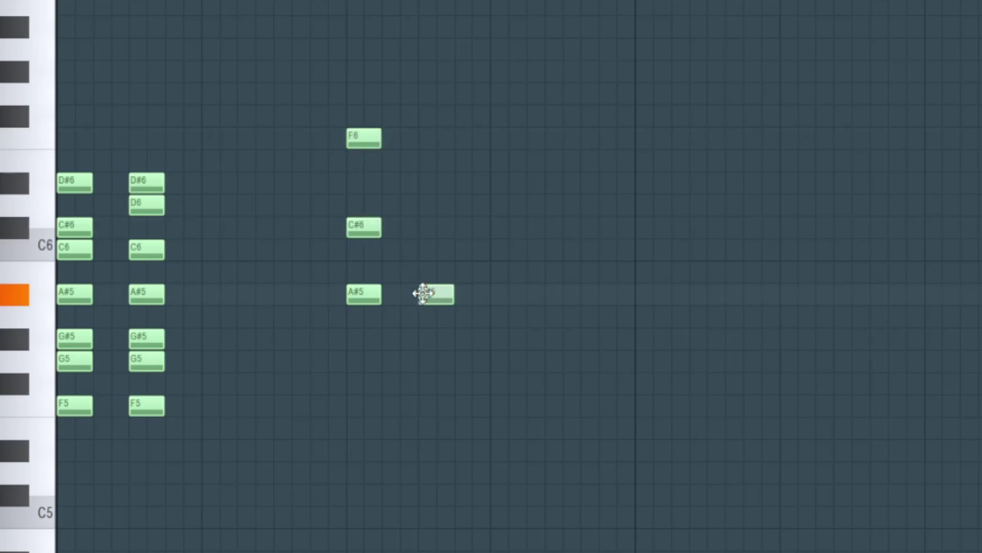
click(422, 203)
click(423, 137)
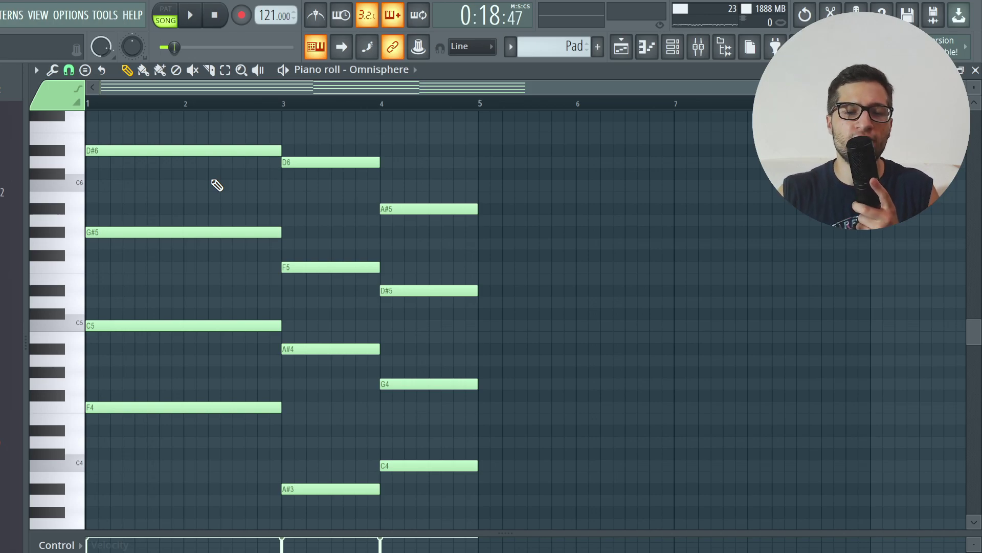
Play the Snare pattern in the piano roll and switch to the channel of the ghosted percussion notes.
scroll(432, 230, up, 3)
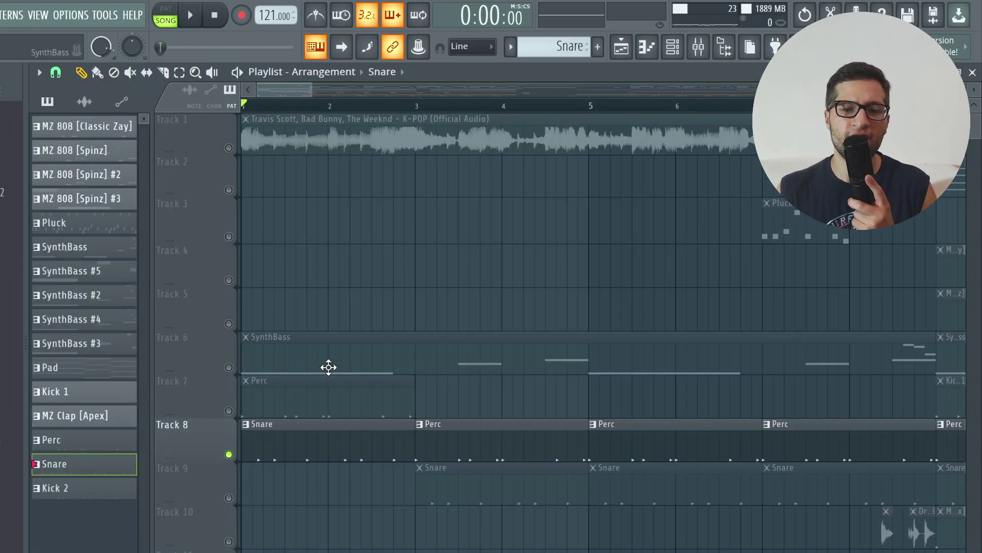
scroll(328, 367, down, 2)
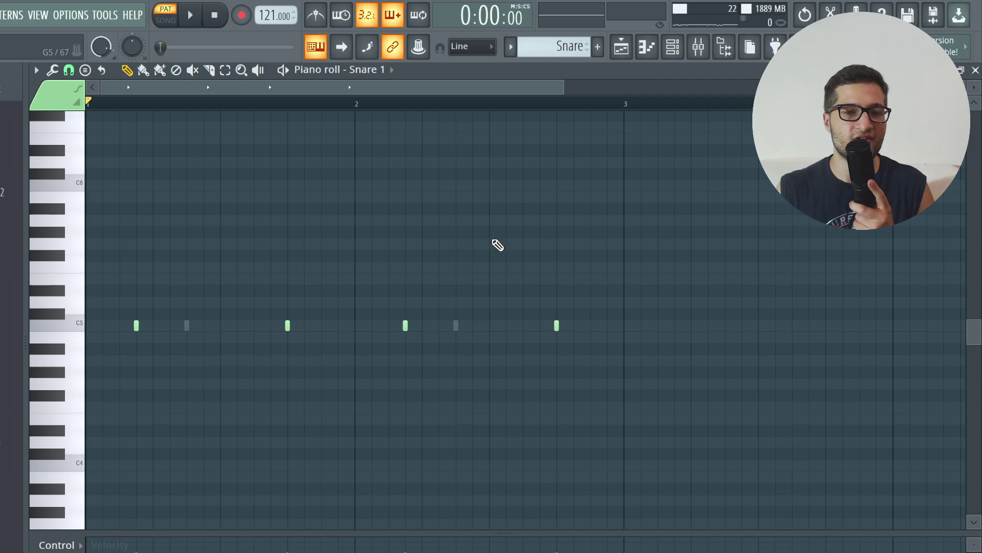
key(space)
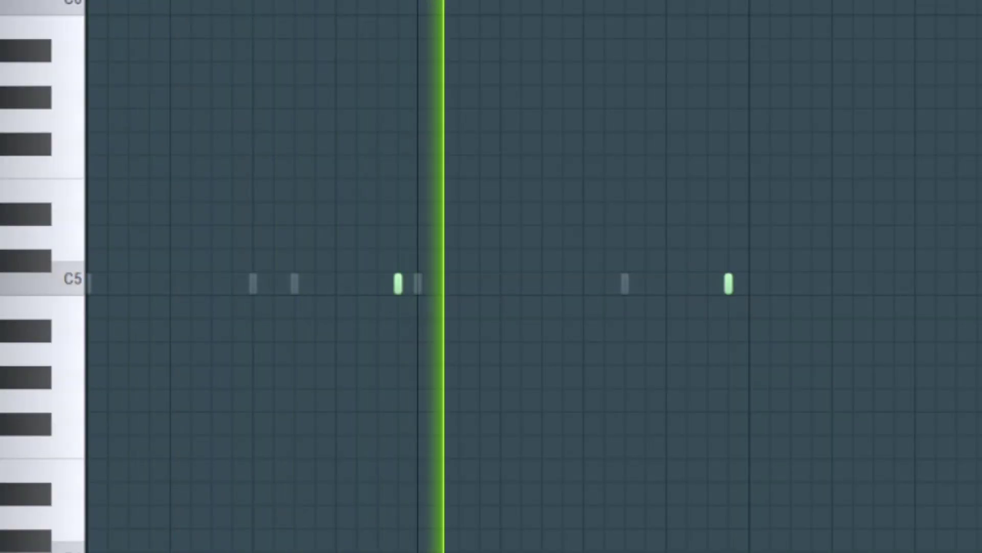
double_click(295, 284)
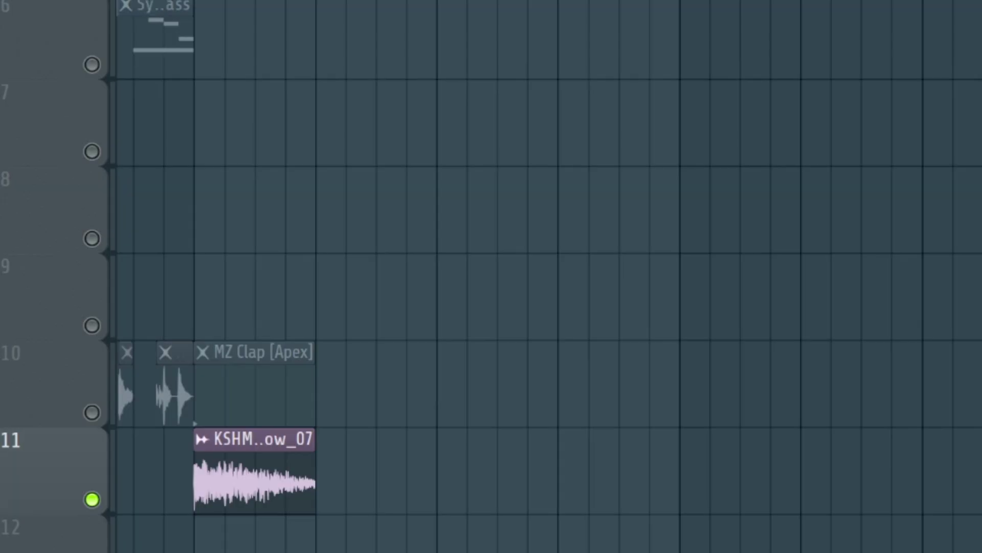
Play the arrangement's Kick 2 section from bar 49, toggle the loop track beneath it, and review the full arrangement.
key(space)
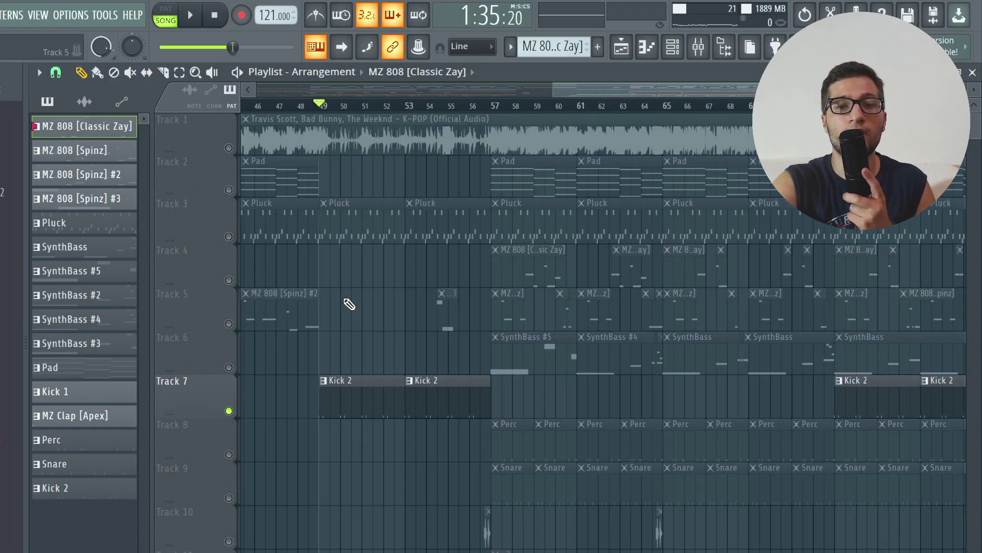
ctrl+scroll(349, 304, up, 3)
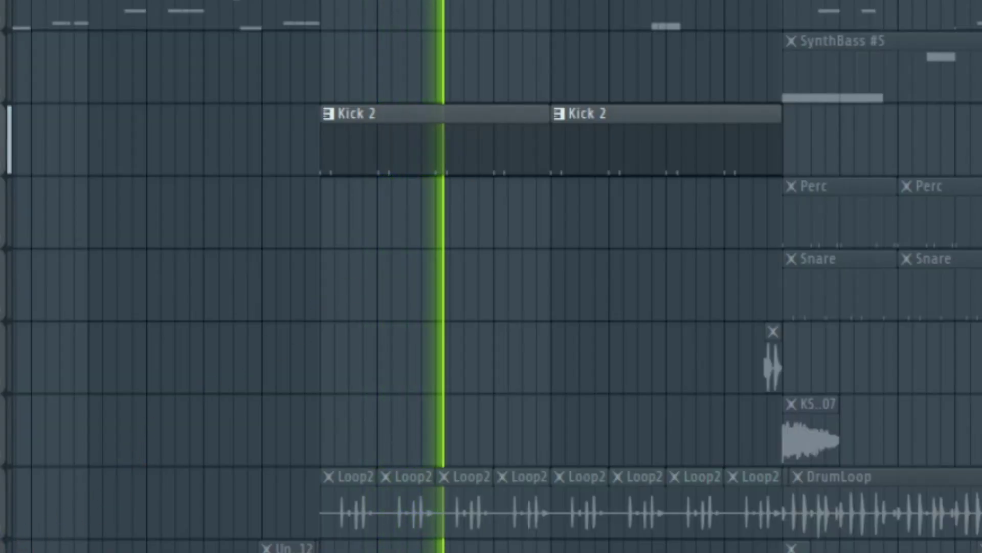
click(3, 532)
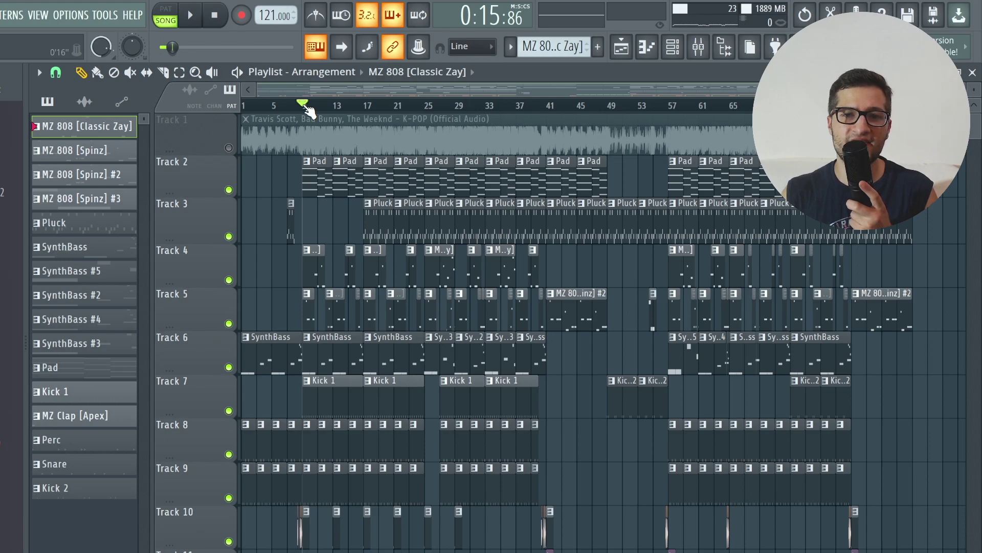
scroll(307, 107, down, 1)
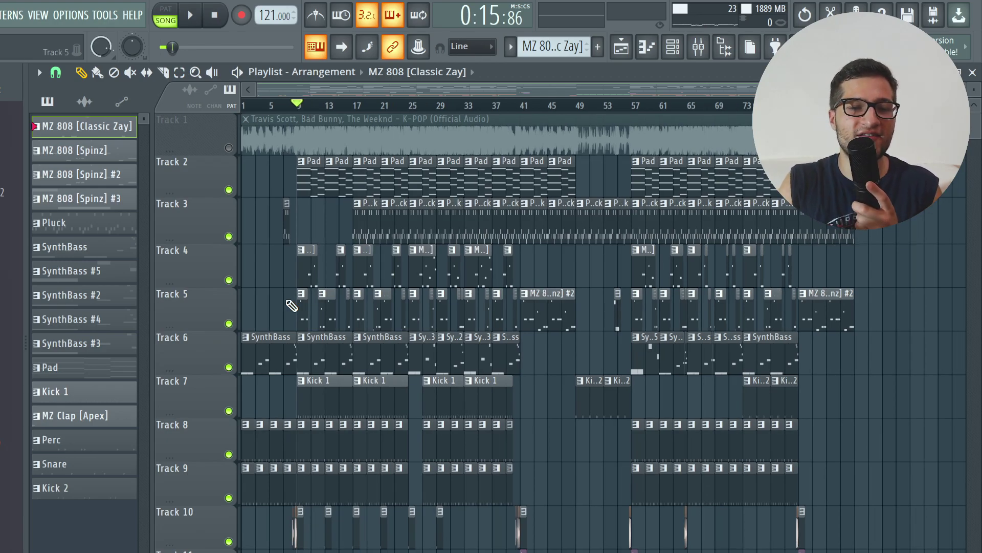
scroll(307, 108, up, 1)
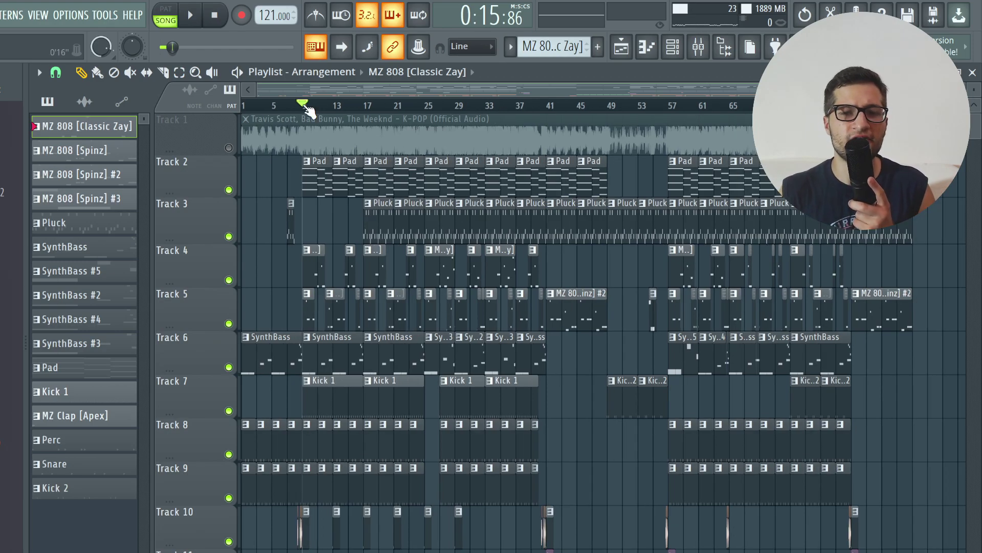